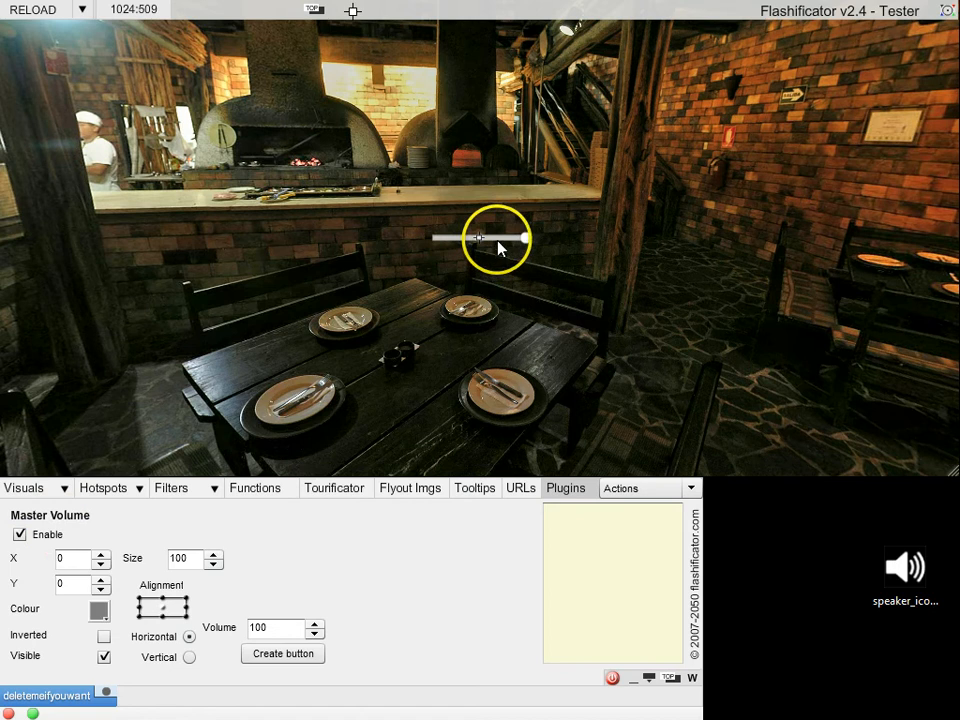
Step: Set the Master Volume's starting volume to 50 and reload the panorama
drag(528, 238, 440, 242)
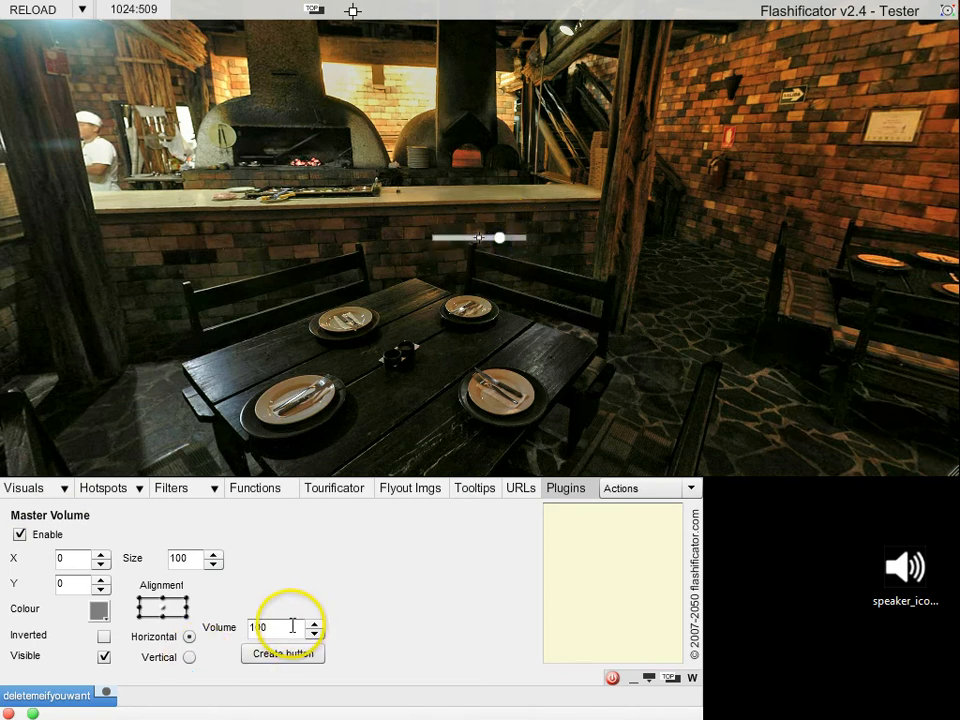
drag(275, 627, 252, 627)
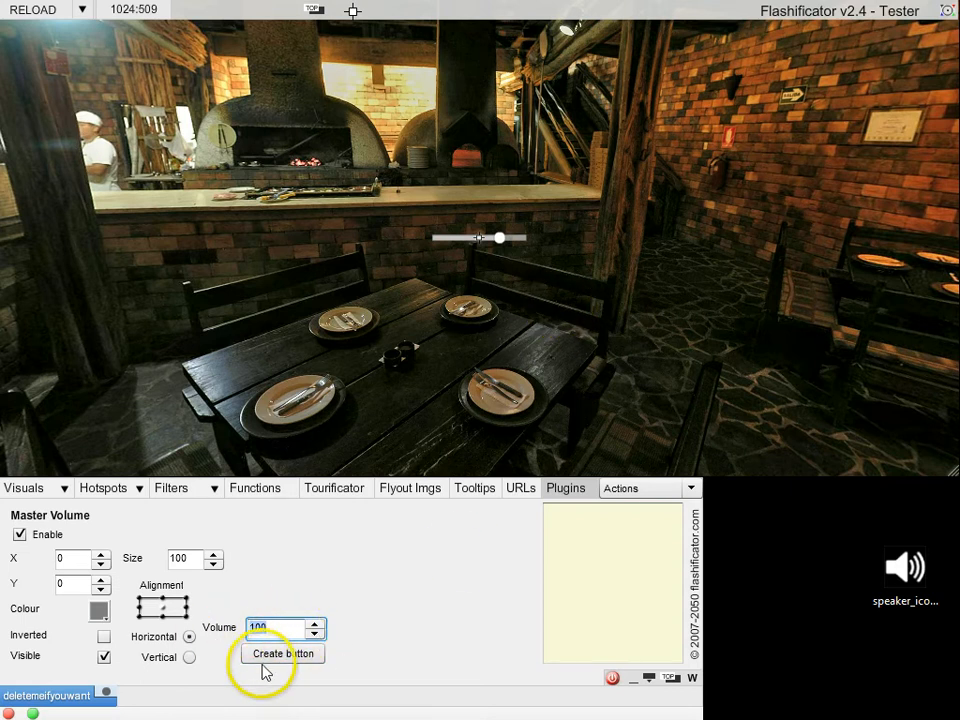
text(0)
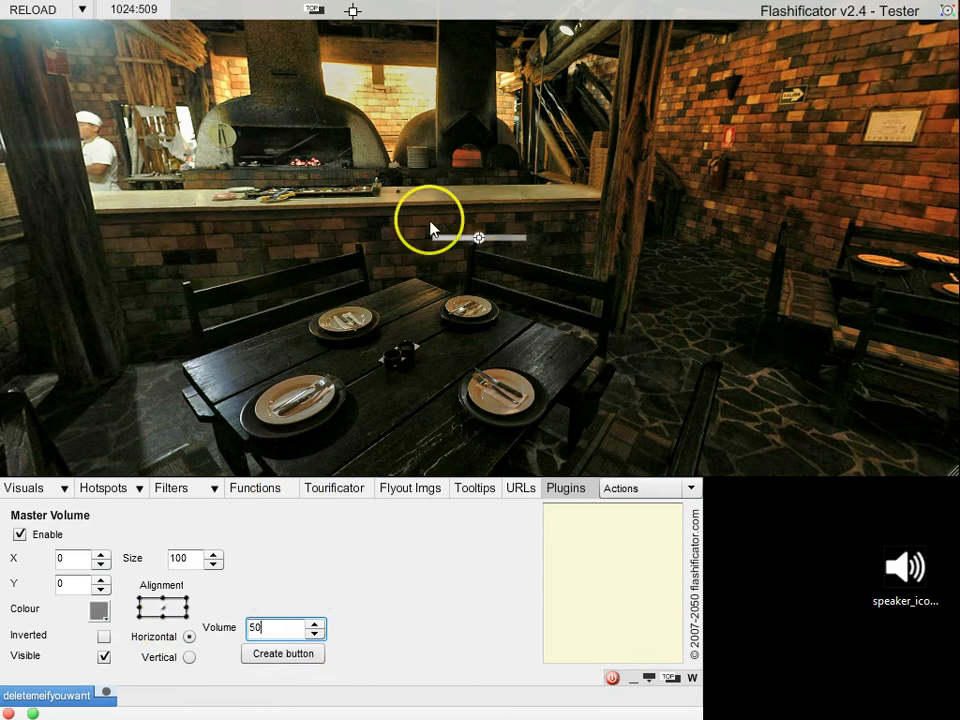
click(33, 11)
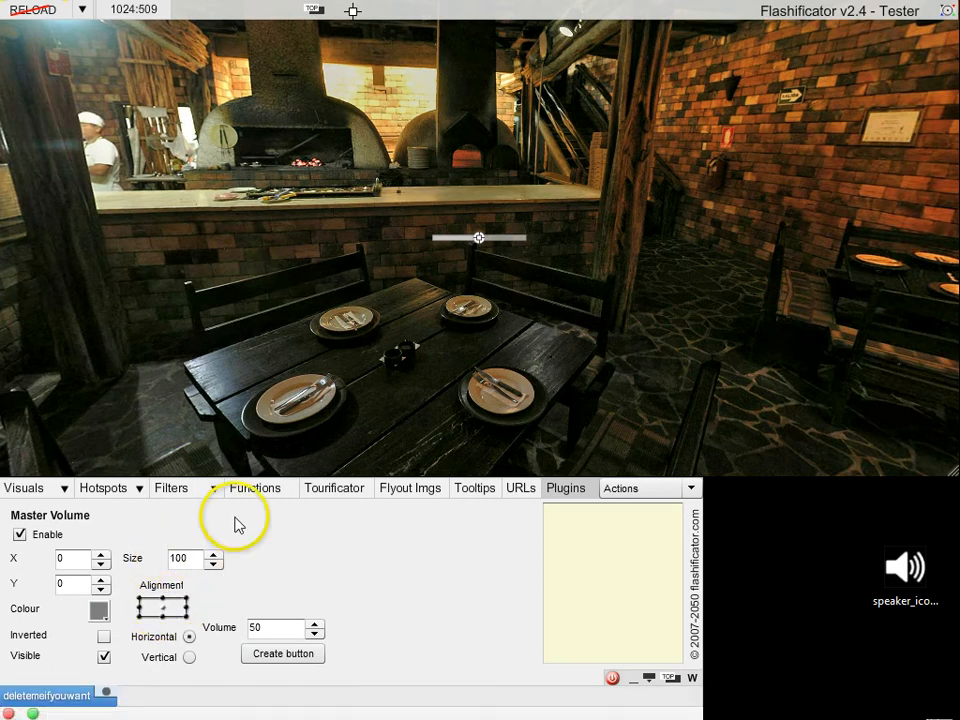
Step: Align the volume slider to the panorama's bottom-left corner and make it vertical with Inverted enabled
click(141, 618)
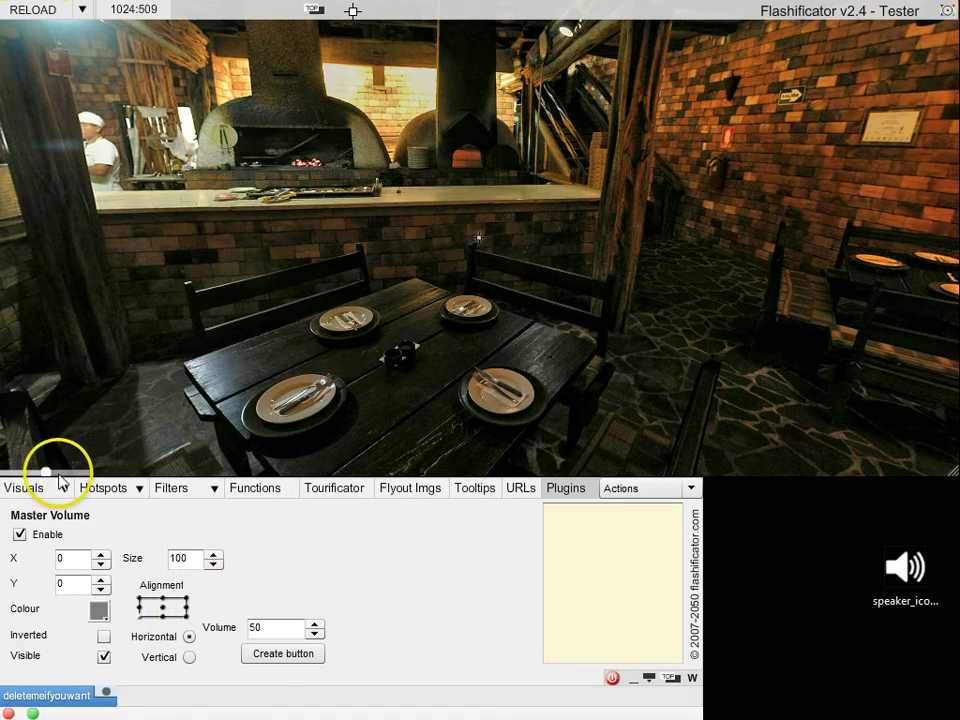
click(189, 659)
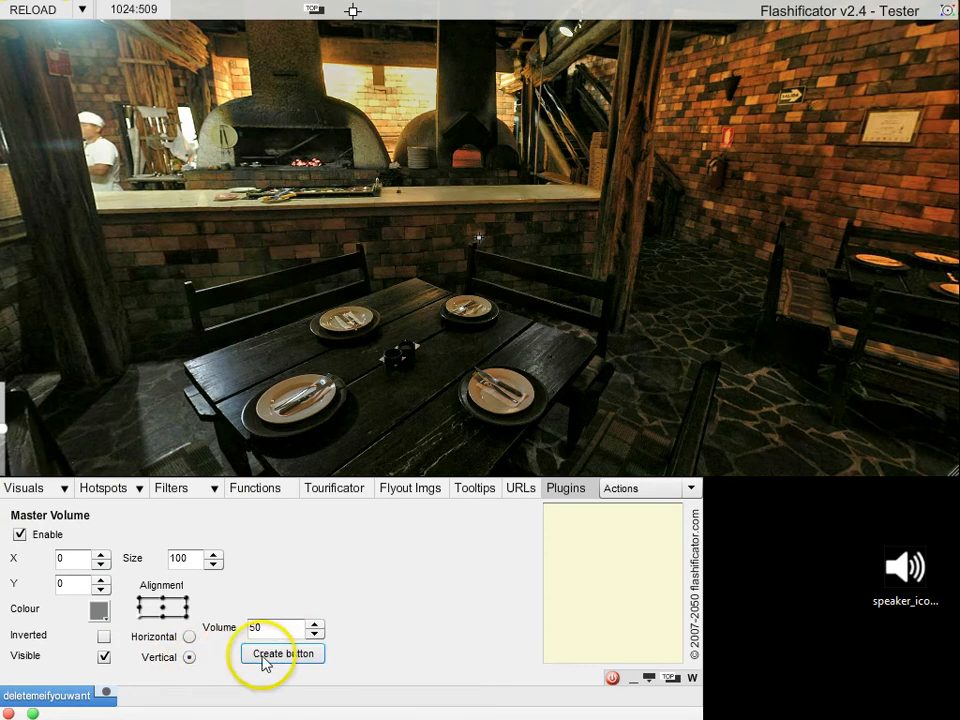
click(104, 637)
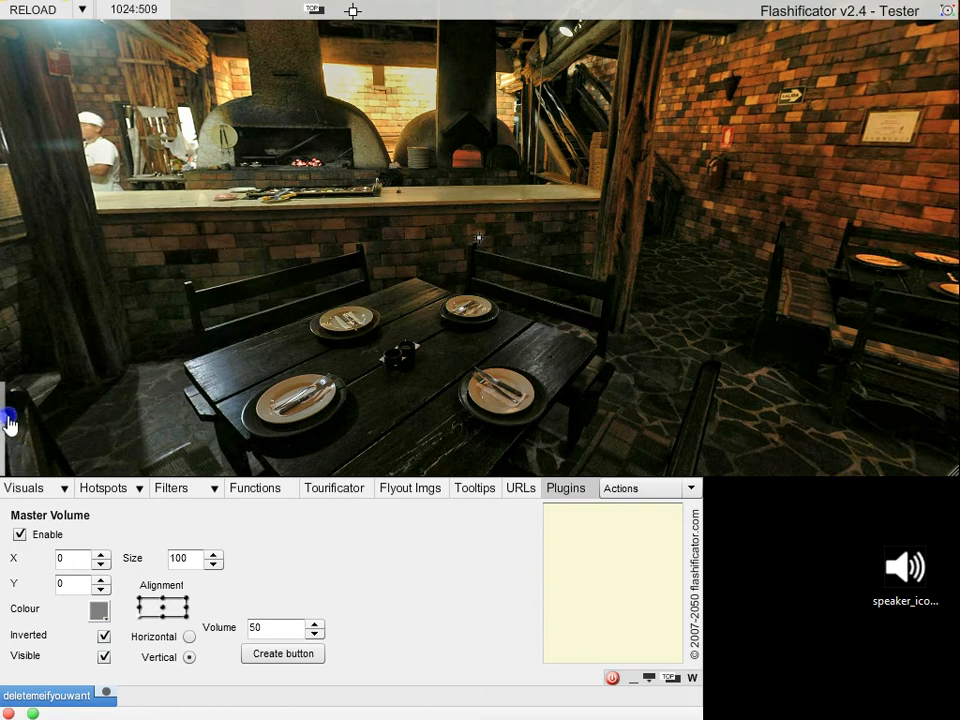
click(103, 637)
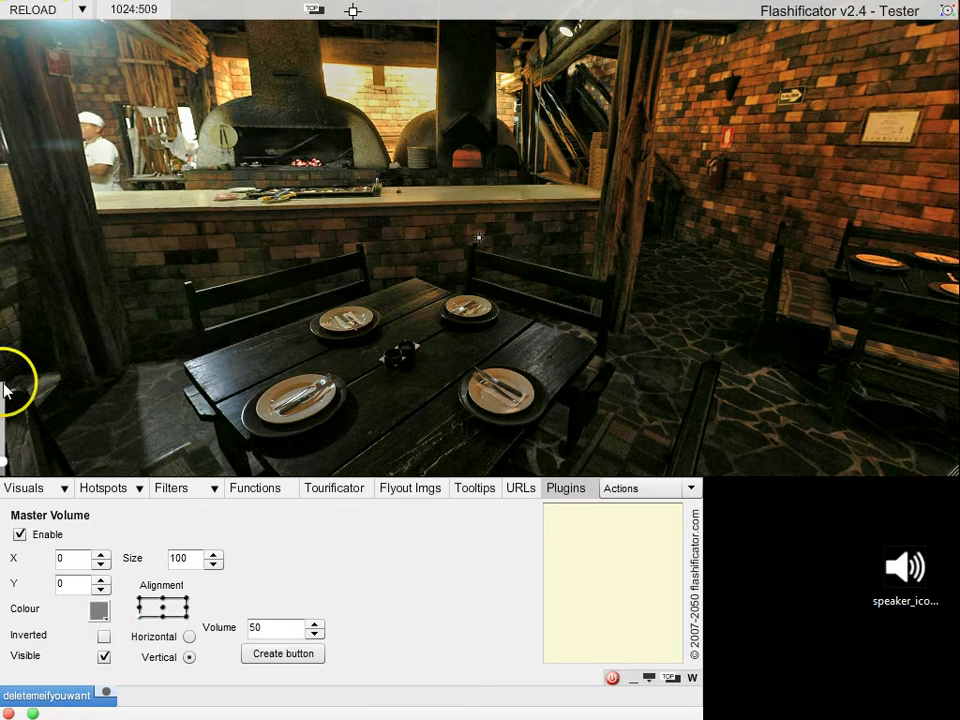
click(103, 636)
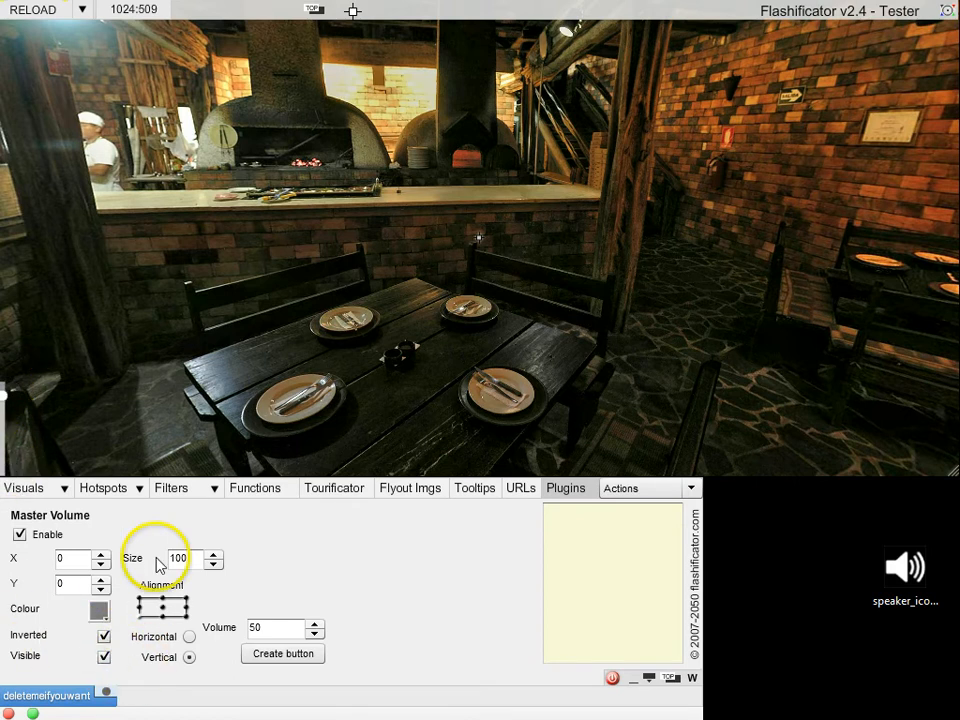
Step: Set the volume slider's colour to red (#cc0000)
click(98, 608)
click(237, 636)
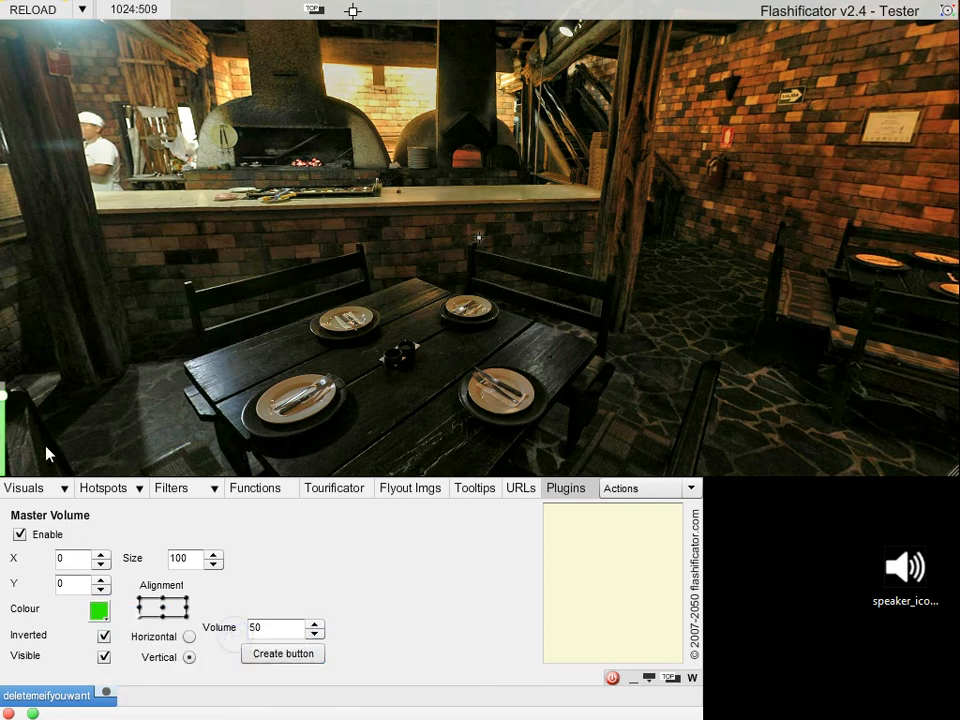
click(101, 612)
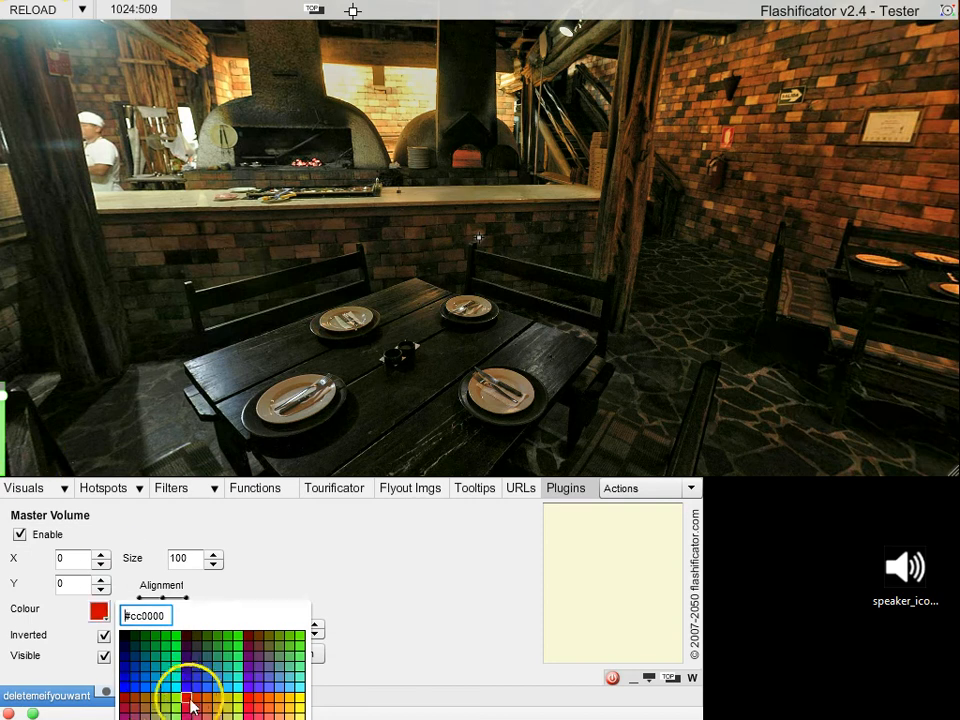
click(187, 704)
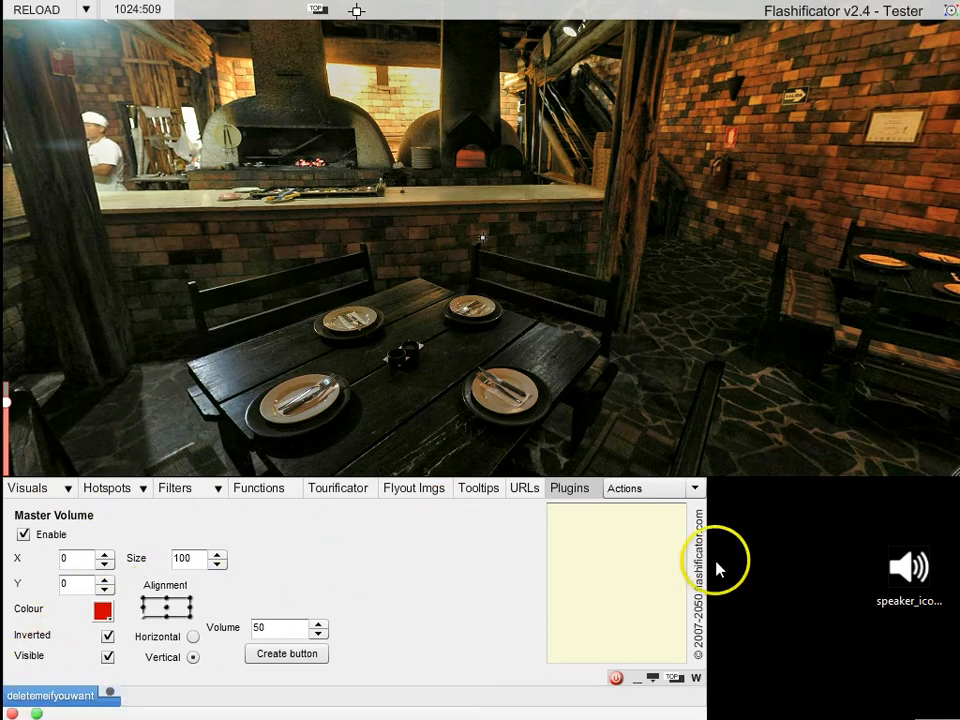
Step: Add speaker_icon.jpg to the panorama as a hotspot, with Static on and Scaleable off
drag(904, 570, 524, 289)
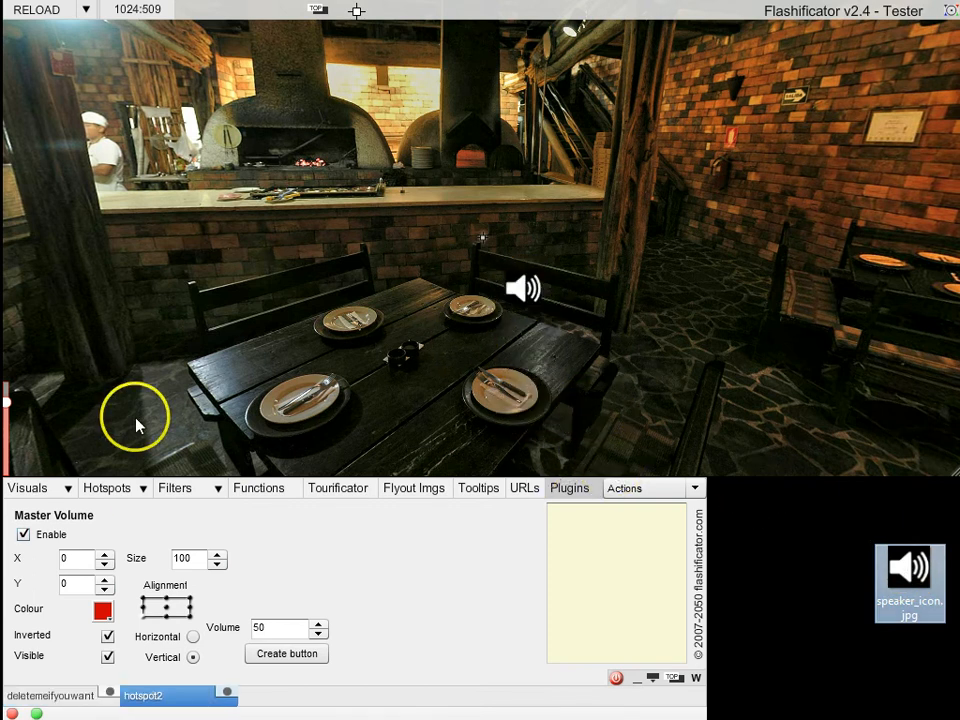
click(101, 488)
click(18, 603)
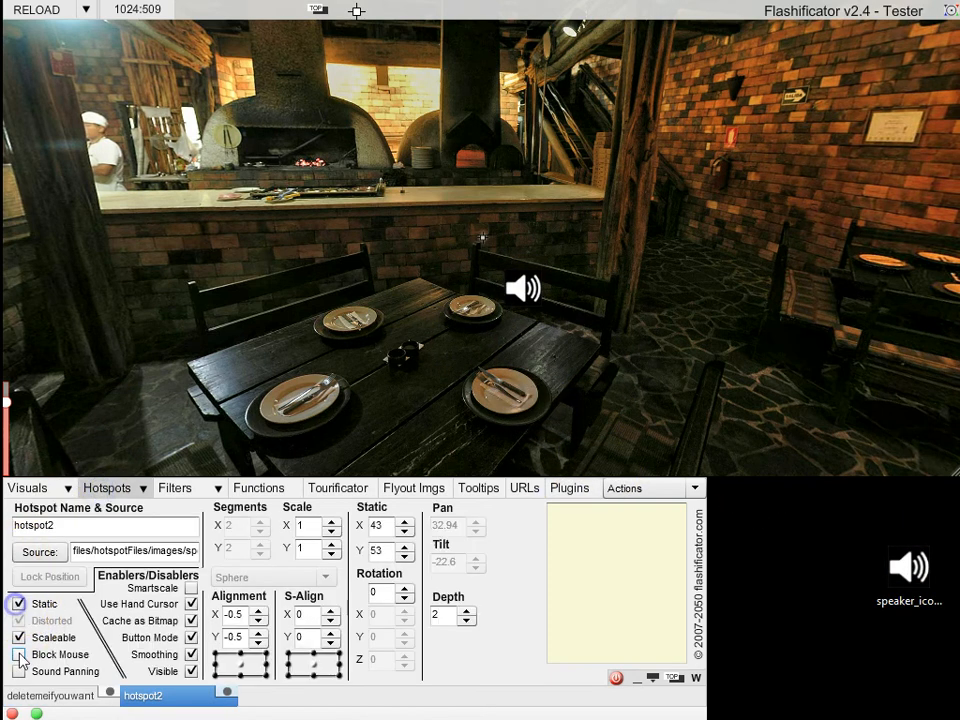
Step: Anchor the speaker hotspot bottom-left, with Alignment X 0, Y -1 and S-Align X -0.5, Y 0.5
click(241, 673)
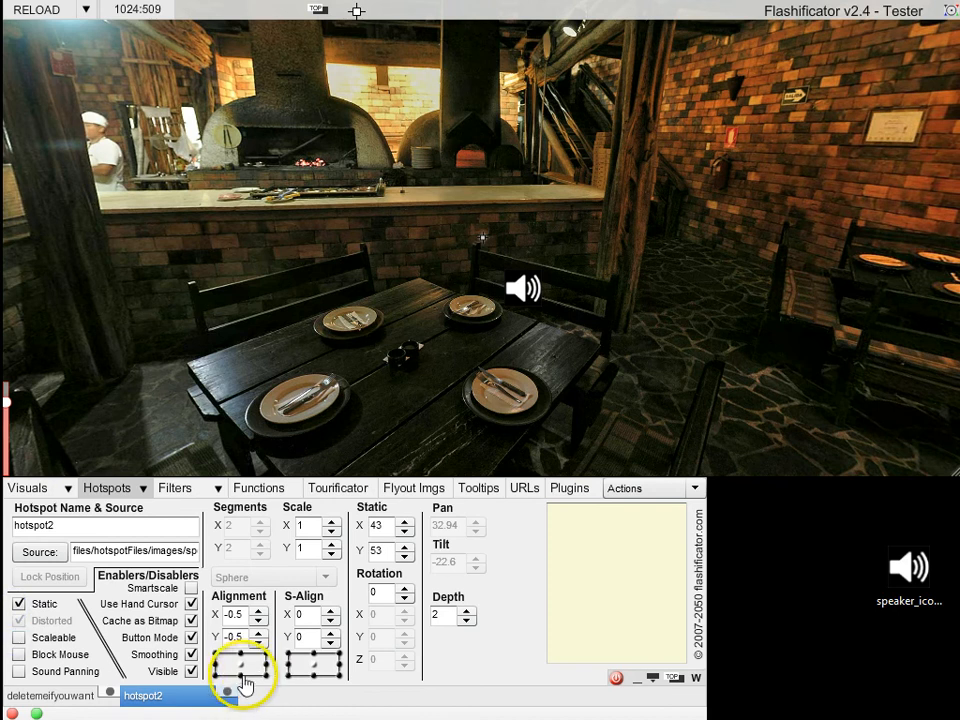
click(216, 677)
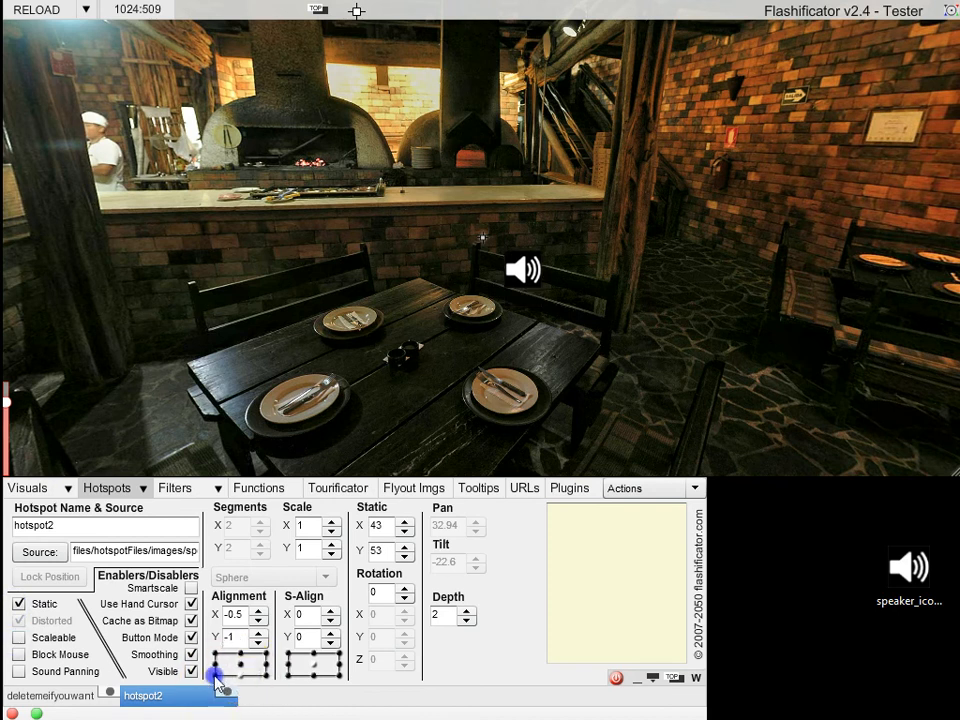
click(288, 675)
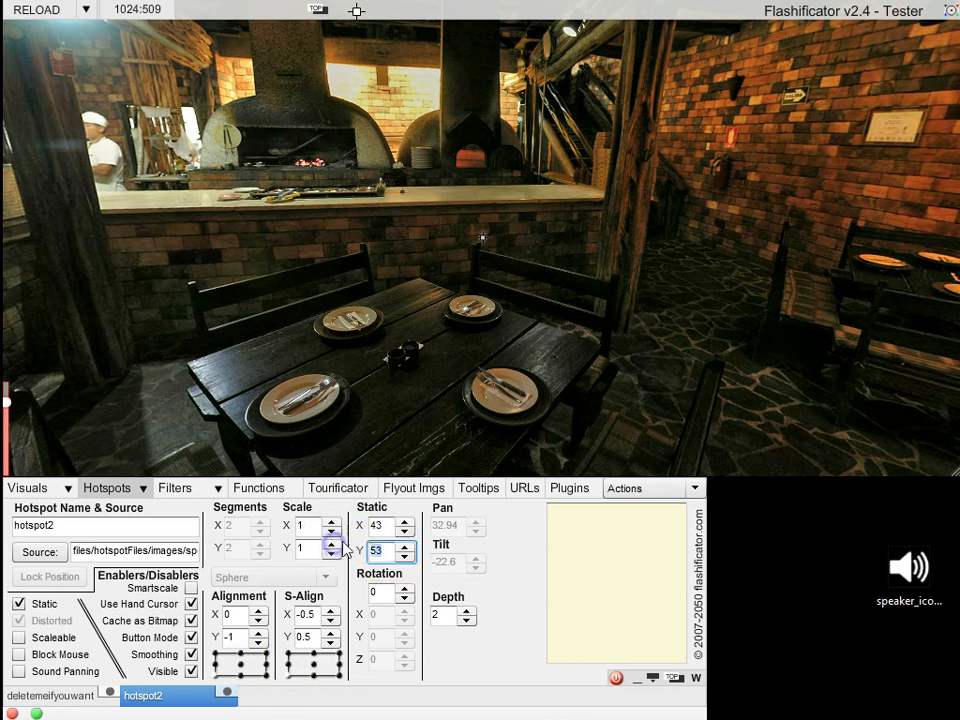
Step: Set the speaker hotspot's static position to X 0, Y 0, and shift it slightly right, clear of the volume slider
double_click(376, 551)
key(BackSpace)
double_click(376, 525)
text(0)
click(376, 551)
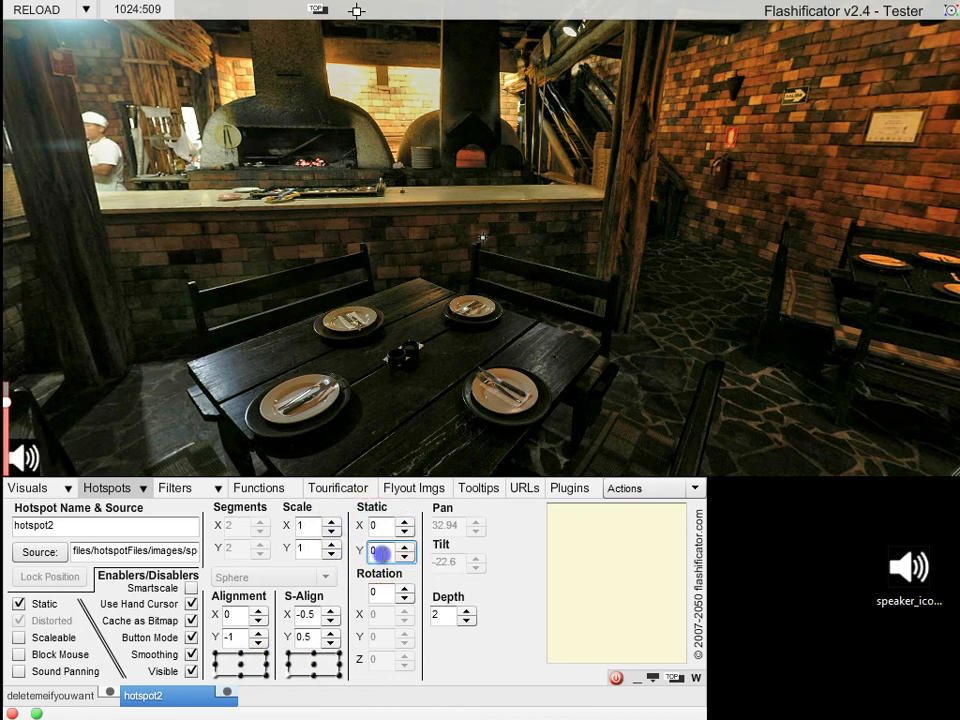
text(0)
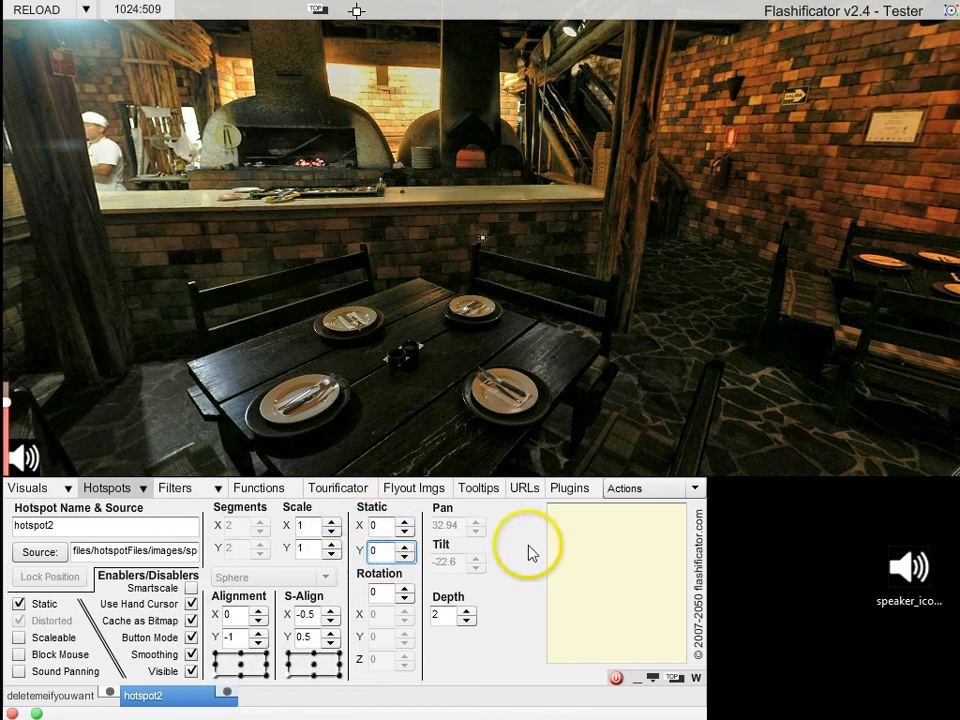
click(404, 531)
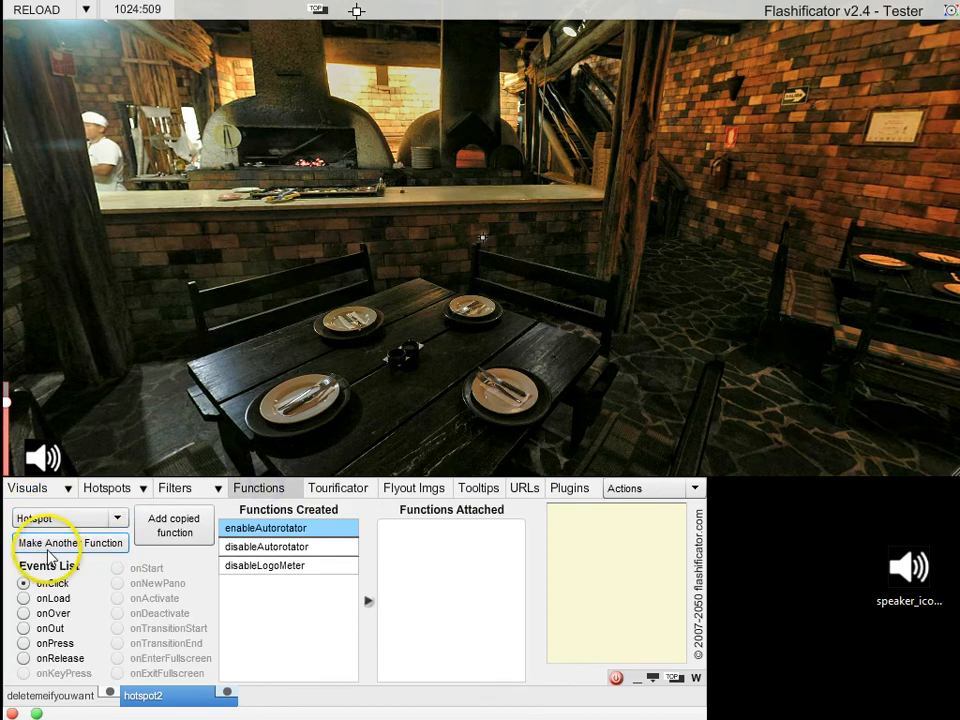
Step: Record a new function for the speaker hotspot that sets the Master Volume to 0
click(70, 545)
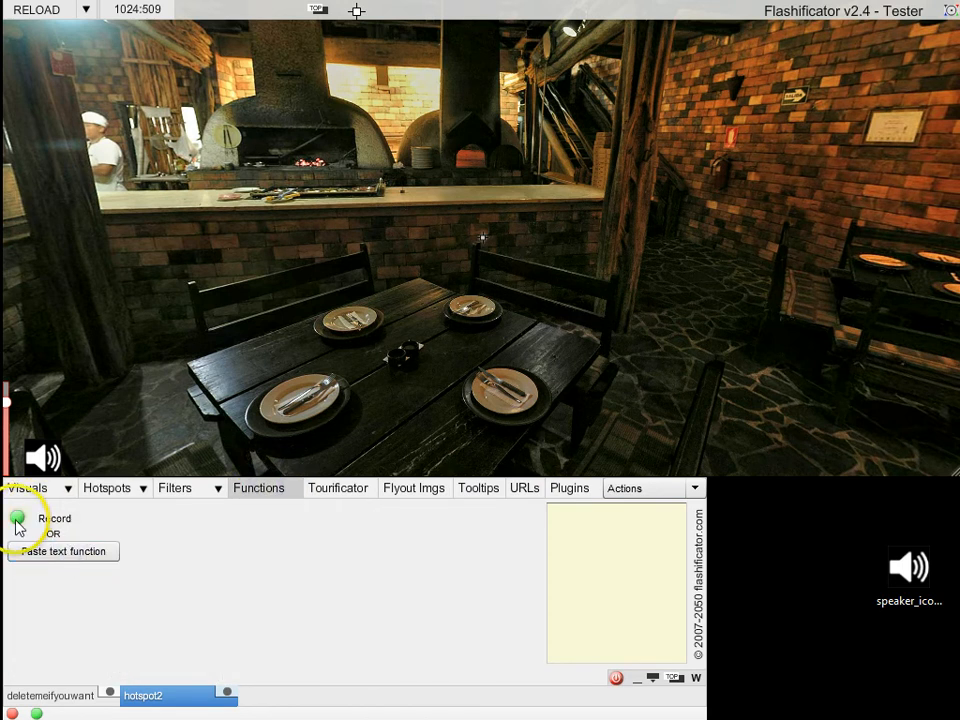
click(16, 520)
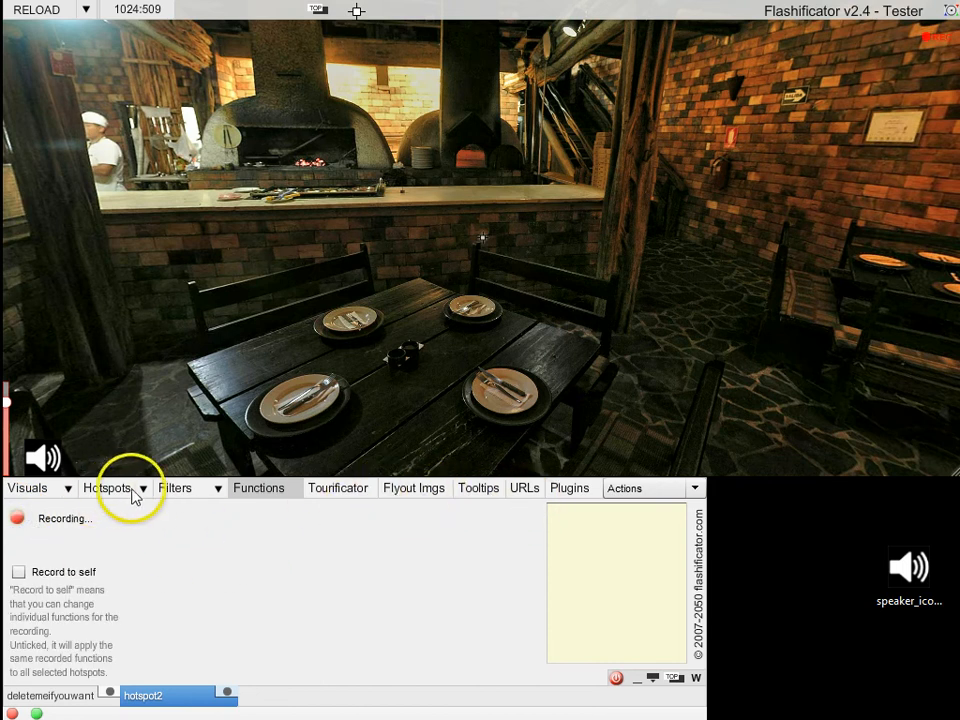
click(575, 490)
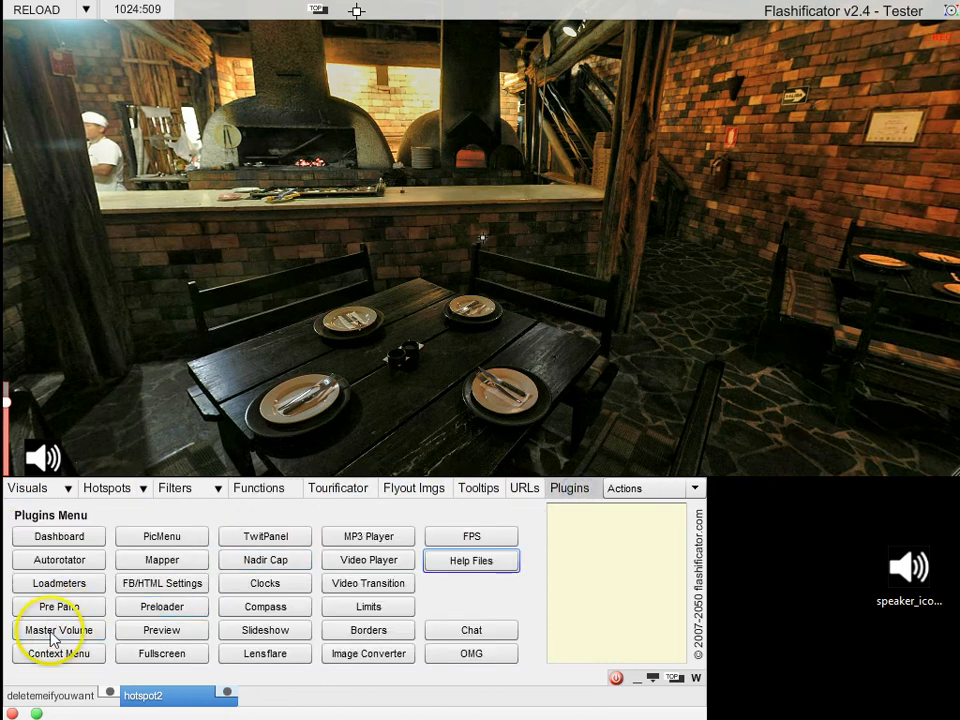
click(55, 632)
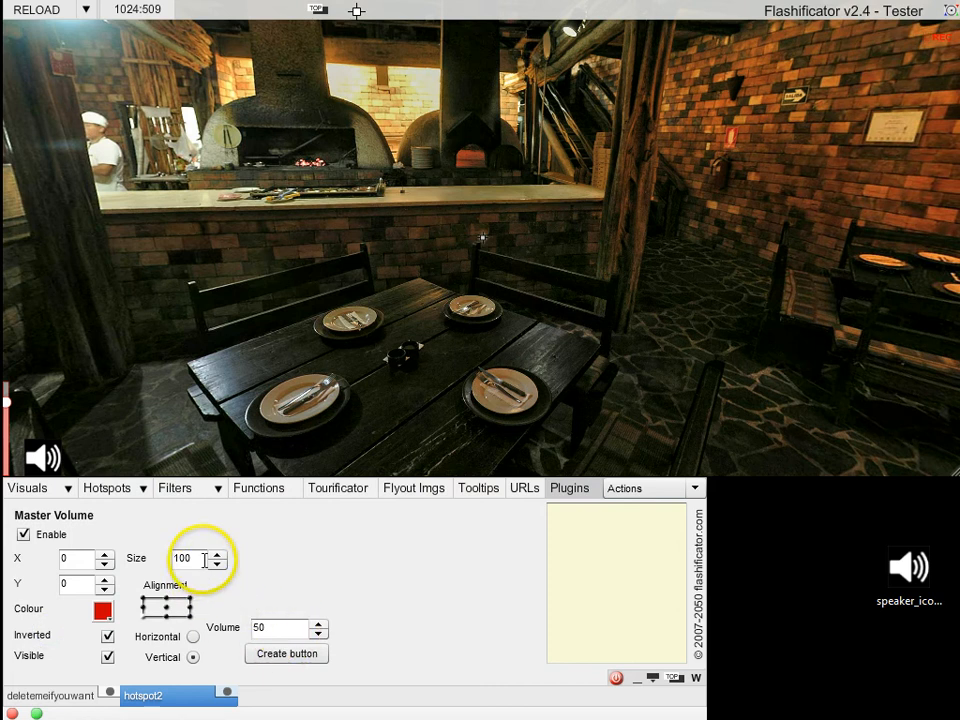
click(284, 633)
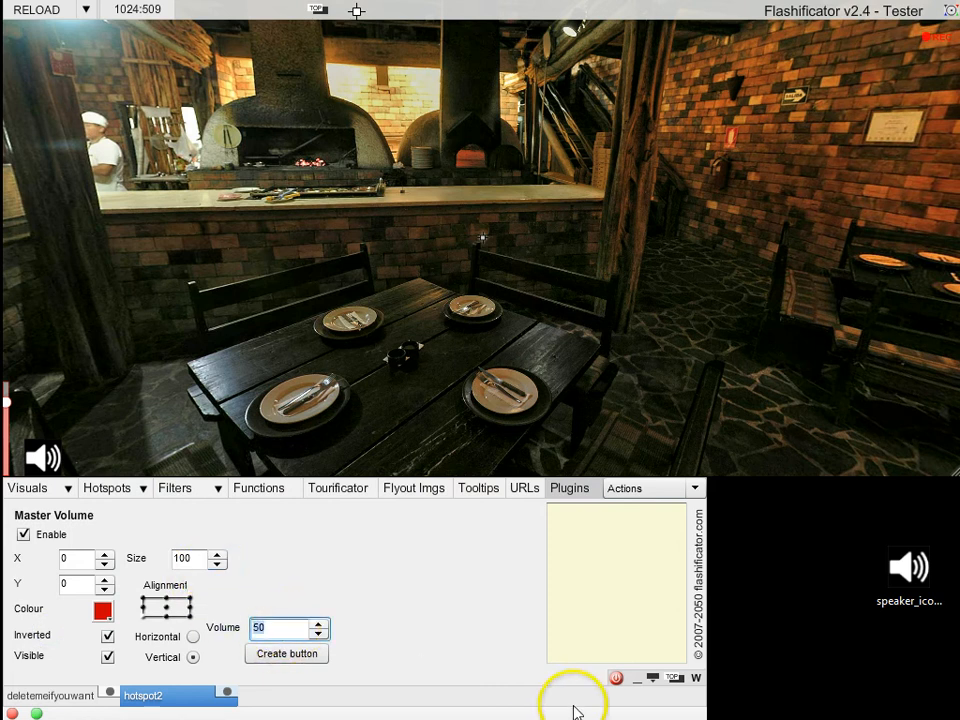
text(0)
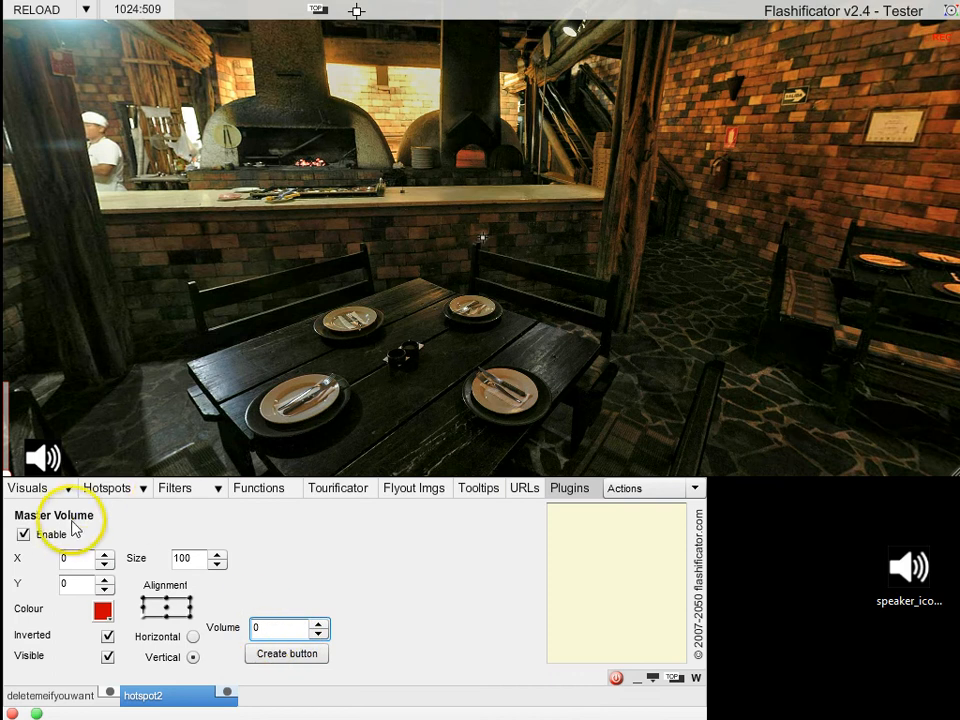
click(274, 489)
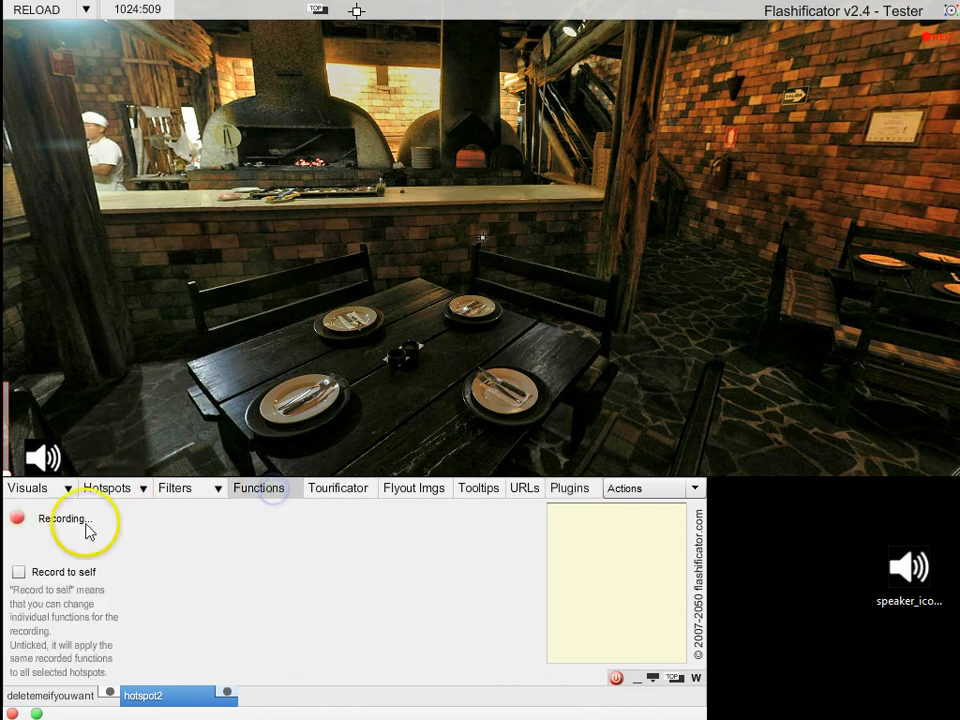
click(19, 519)
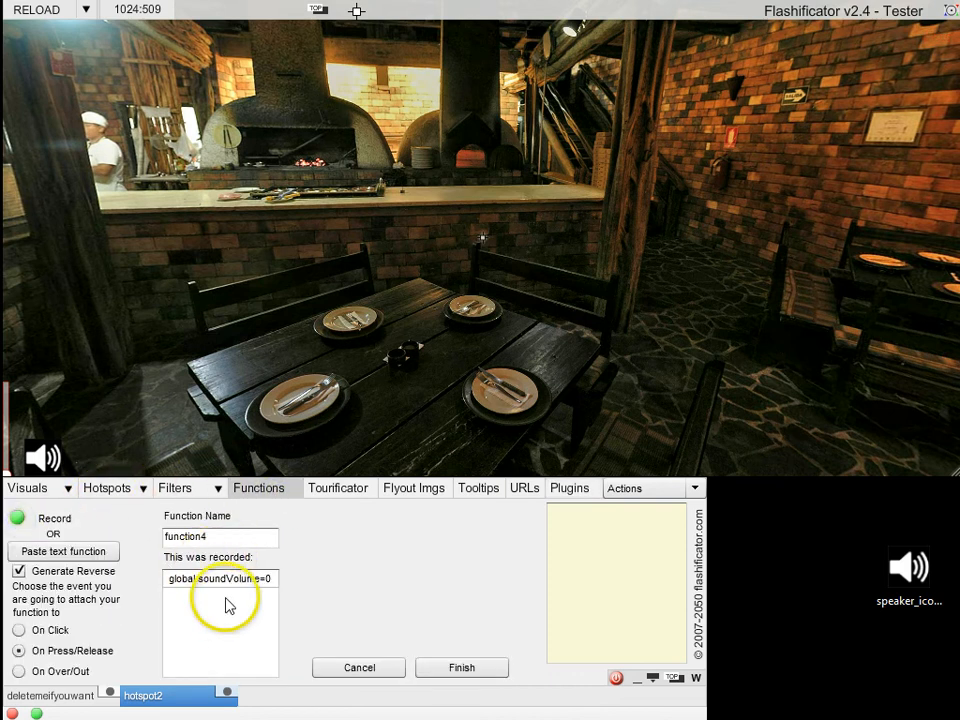
Step: Attach the recorded volume function to the hotspot's On Click event, keeping Generate Reverse on, and finish creating it
click(225, 577)
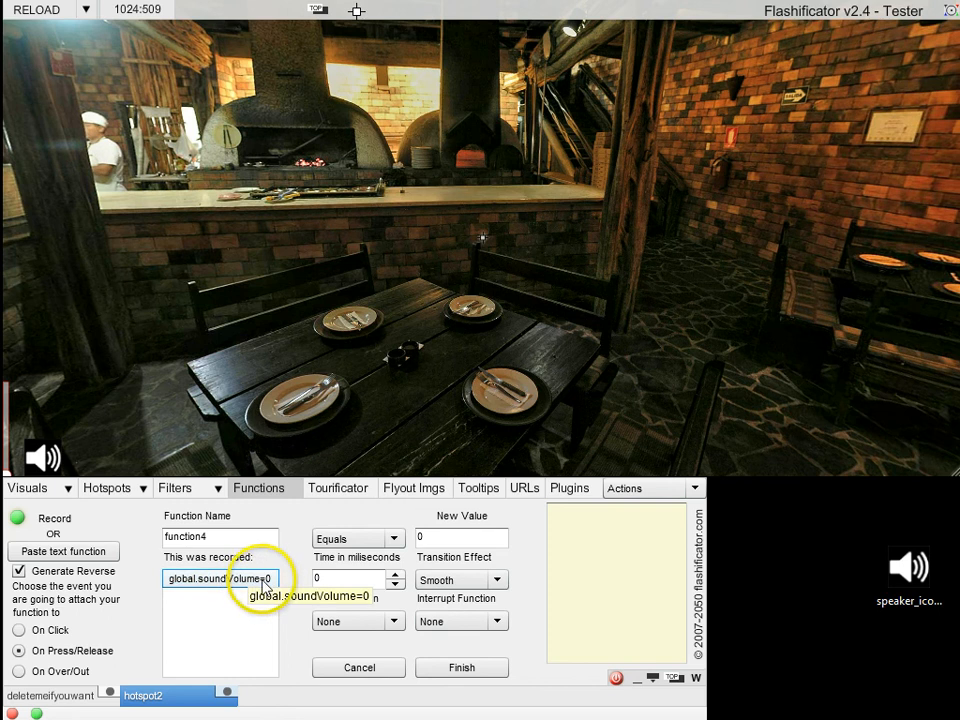
click(339, 580)
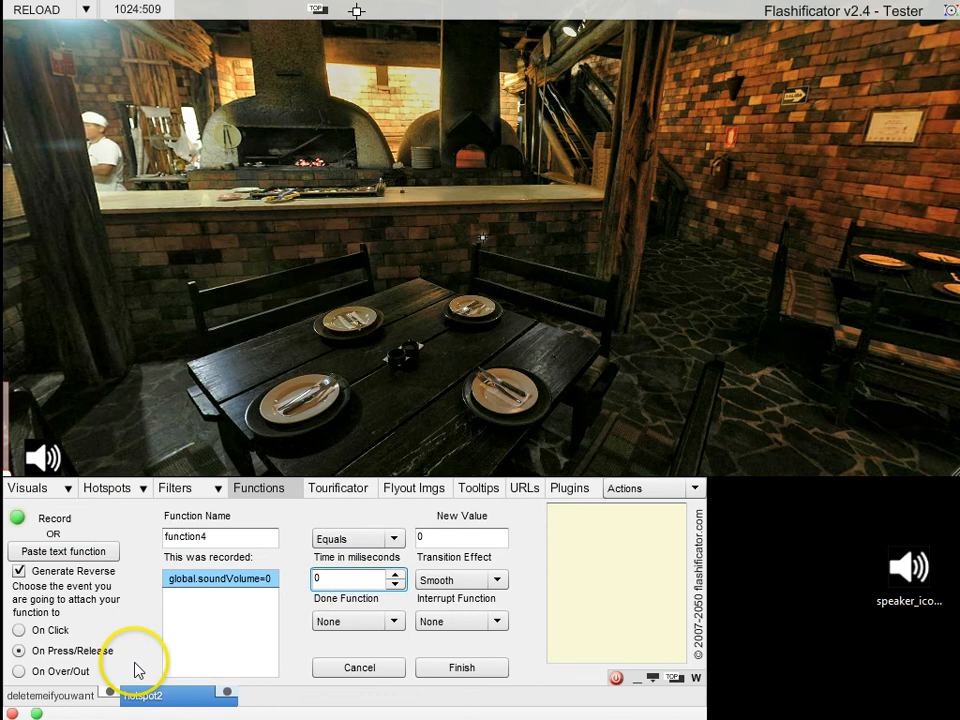
click(18, 631)
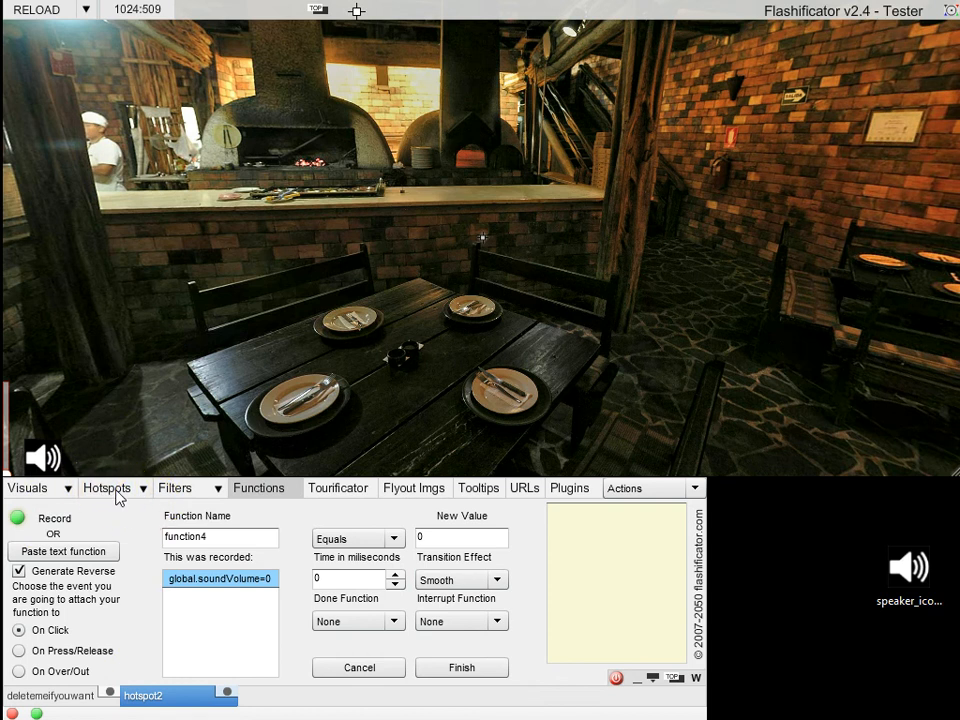
click(461, 668)
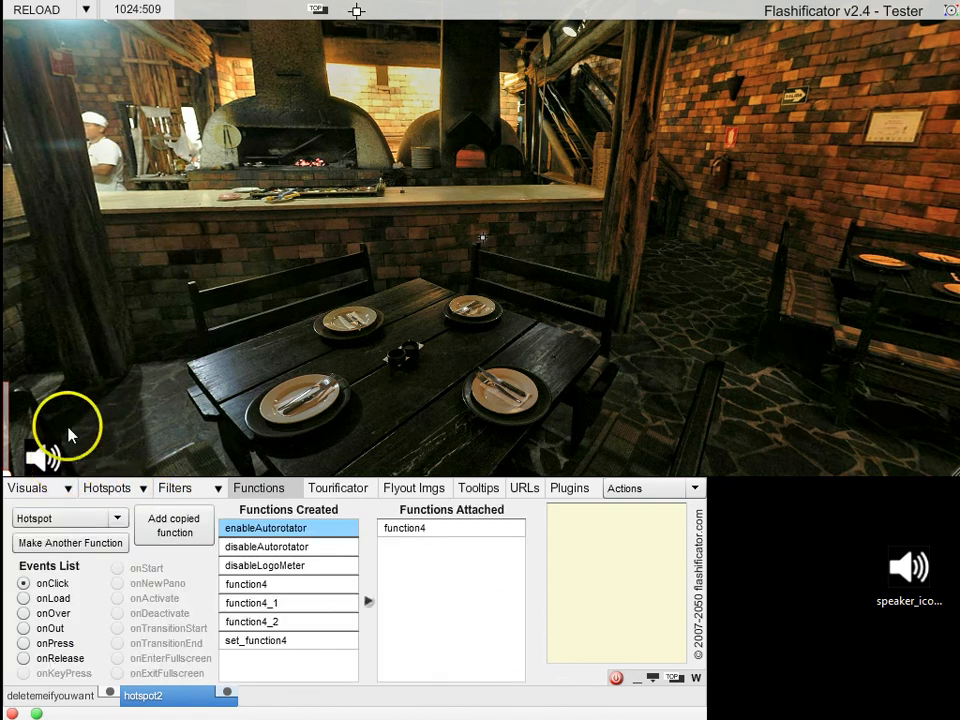
Step: Reload the panorama and test muting with the speaker icon and adjusting the volume slider
click(35, 11)
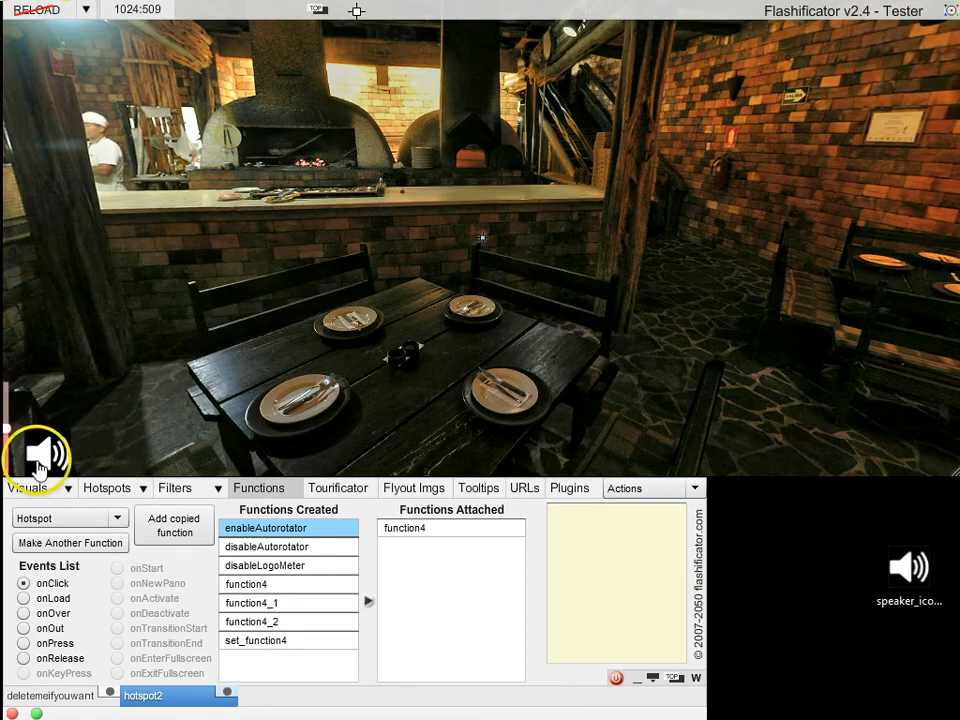
drag(38, 466, 50, 456)
click(16, 459)
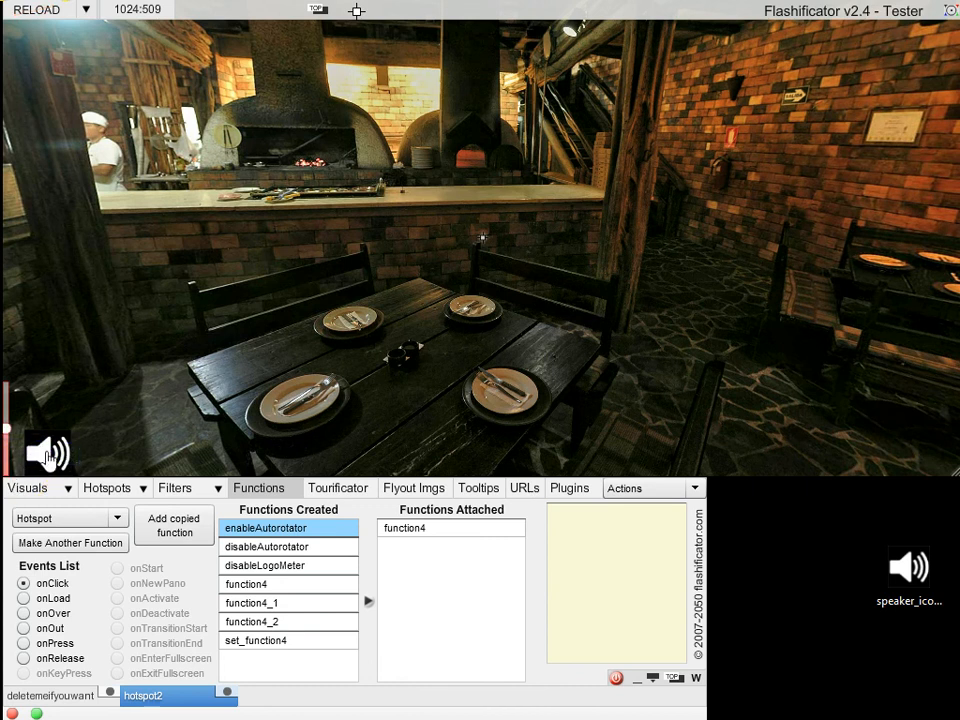
drag(35, 463, 80, 415)
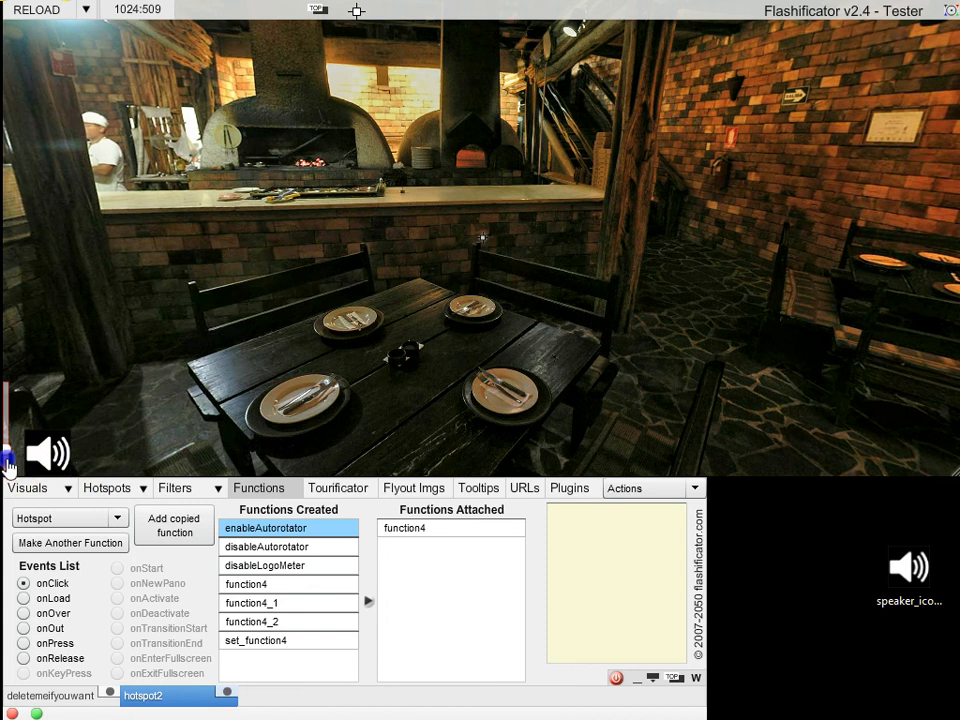
Step: Reload the panorama, set the volume in the Master Volume plugin settings to 100, and reload again
click(37, 11)
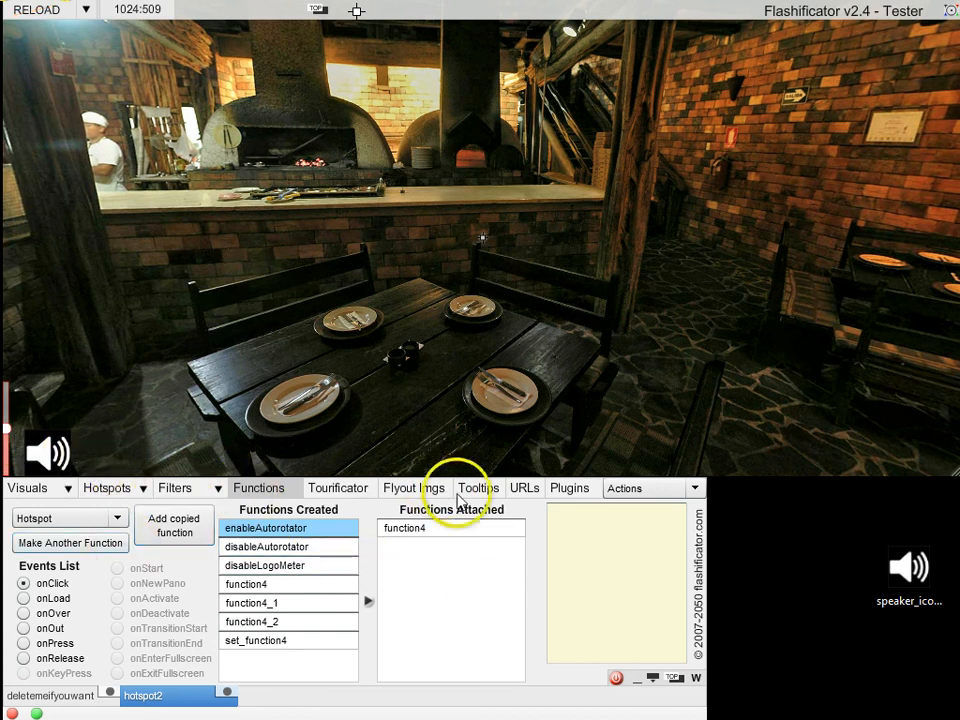
click(570, 488)
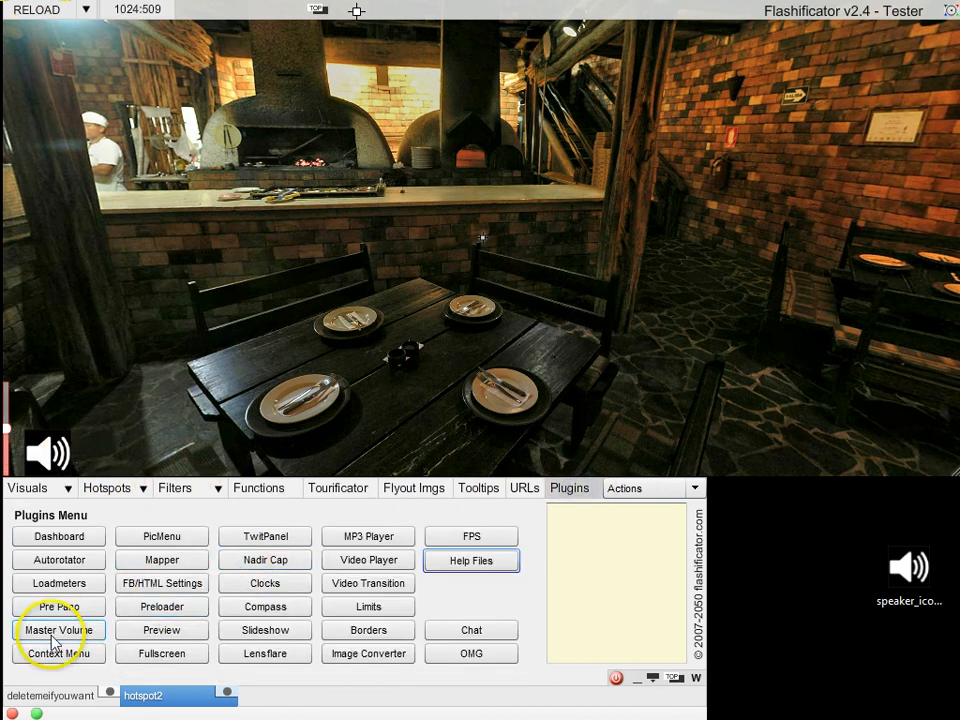
click(58, 629)
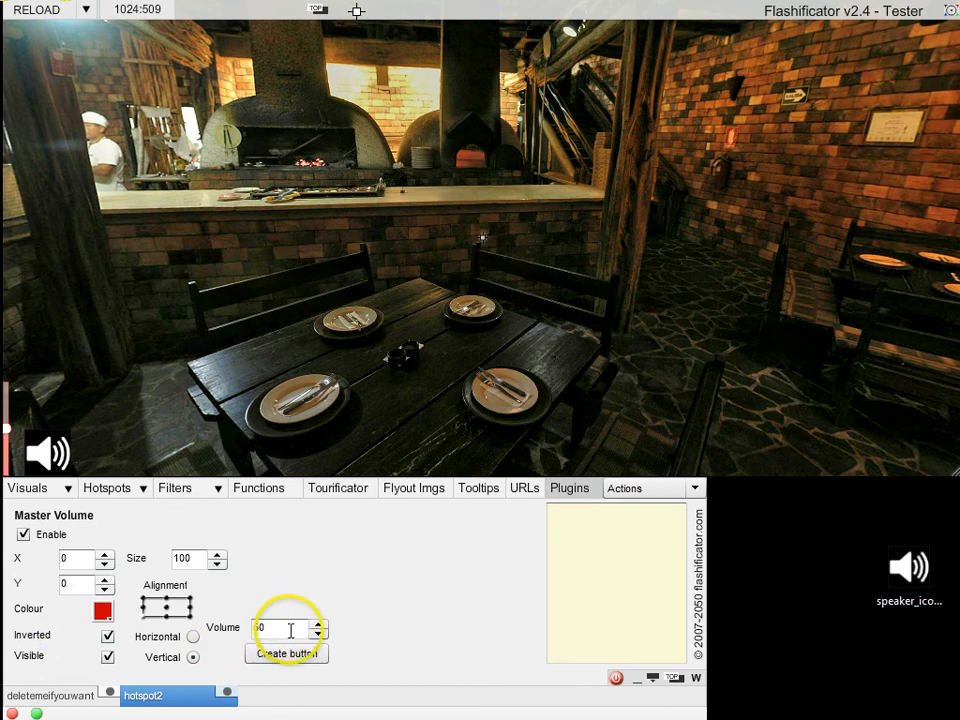
drag(312, 627, 205, 627)
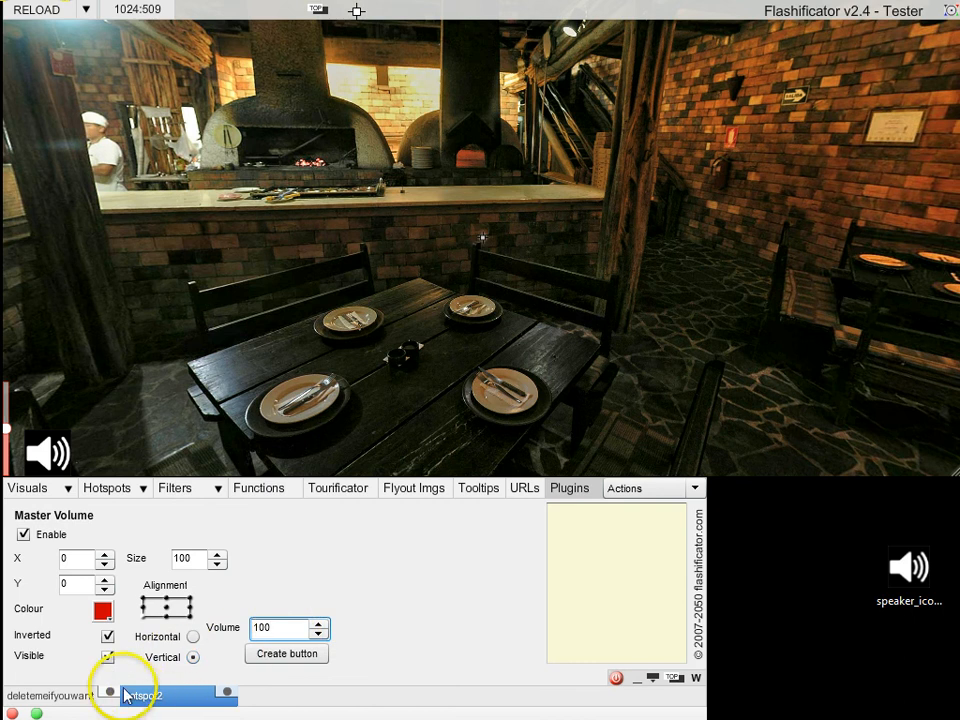
click(27, 10)
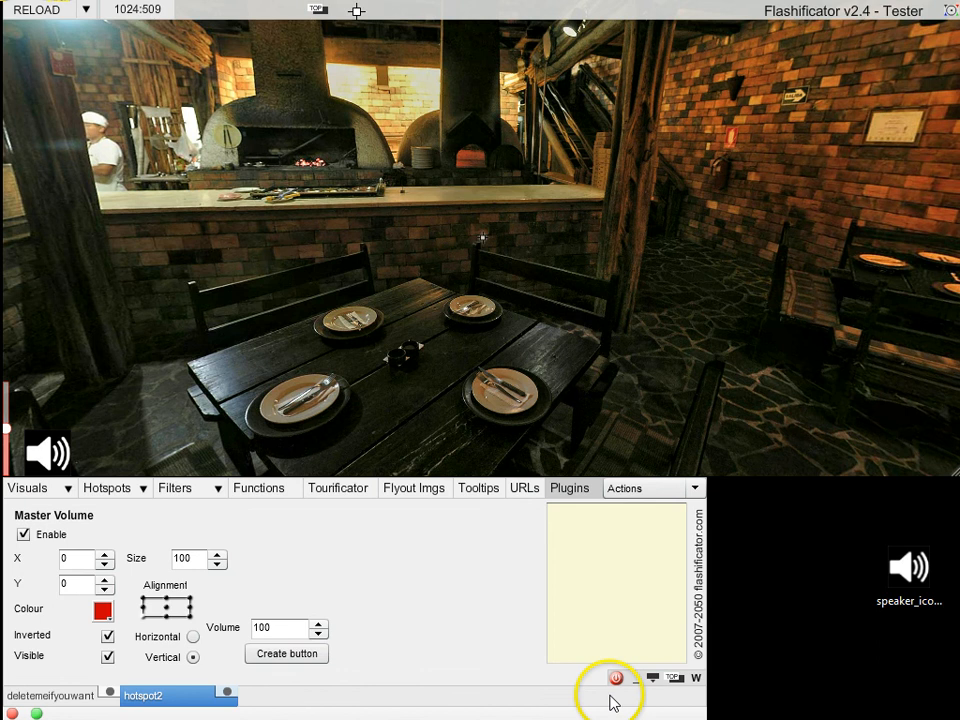
Step: Open the second page of hotspot settings for the speaker hotspot and select its Global volume value
click(142, 489)
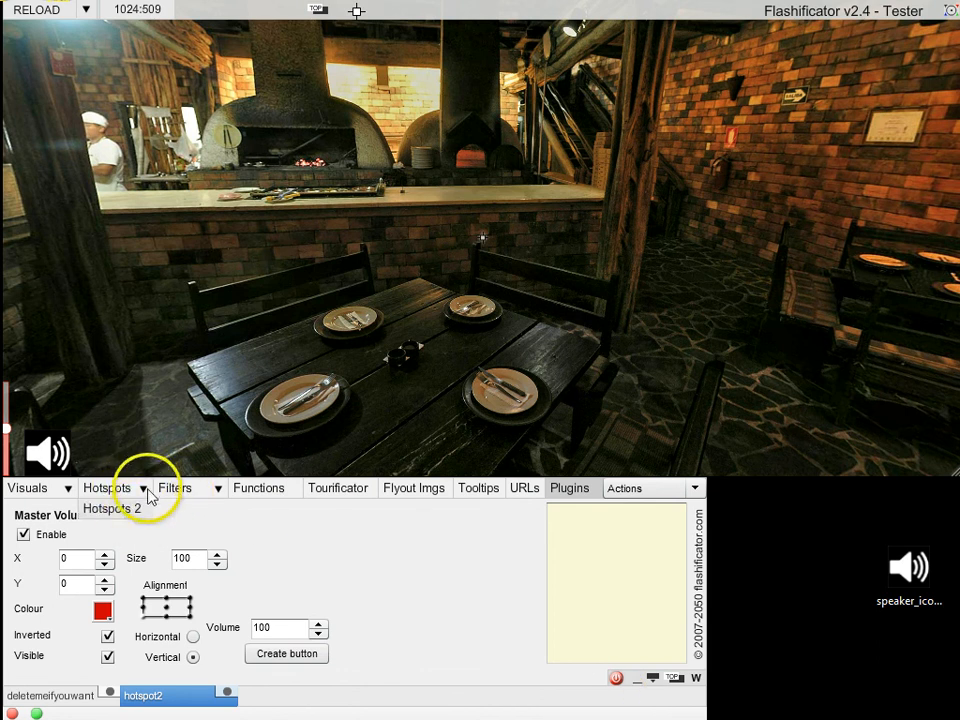
click(140, 509)
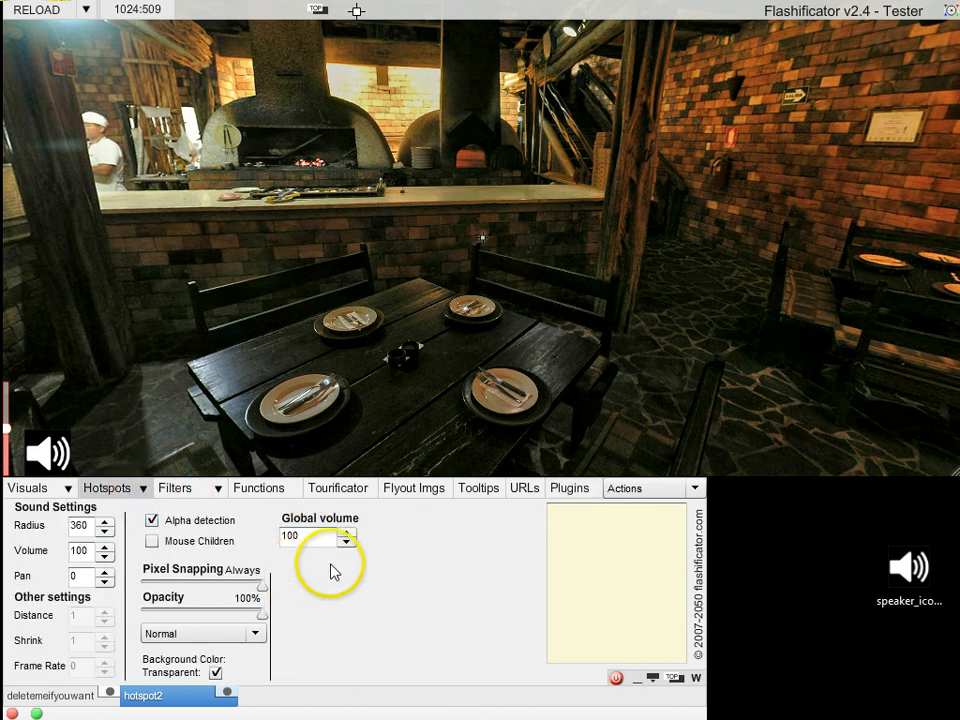
click(316, 535)
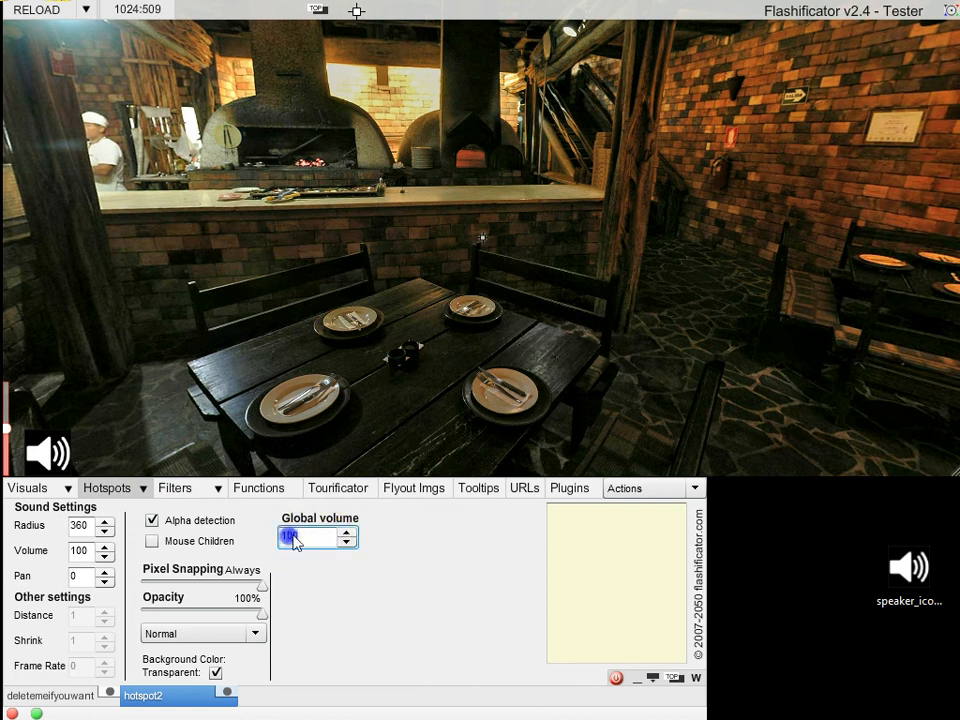
click(318, 535)
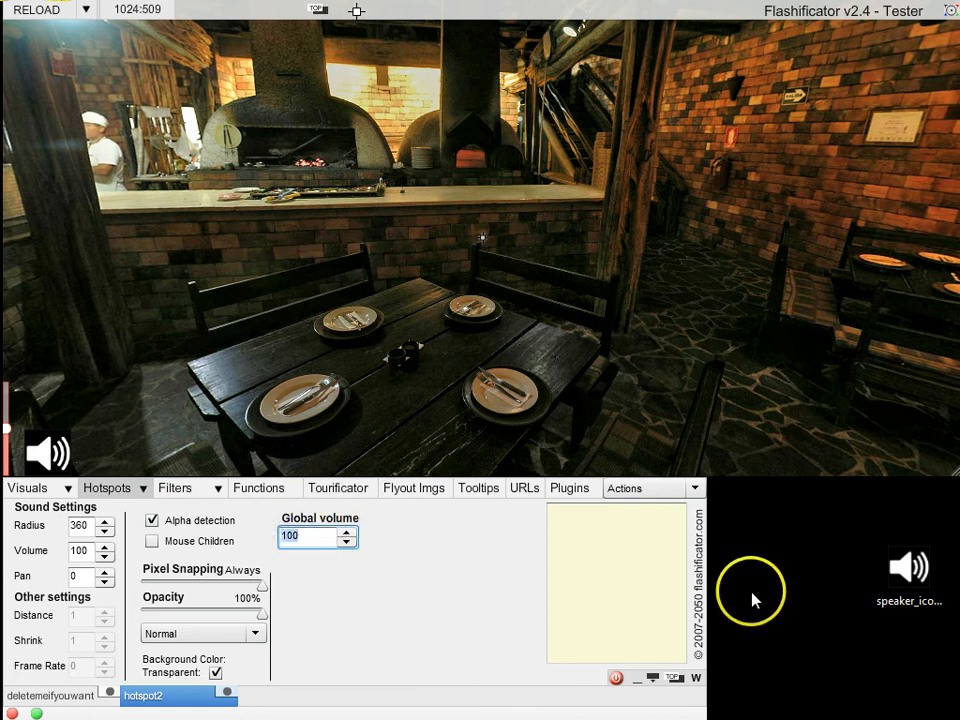